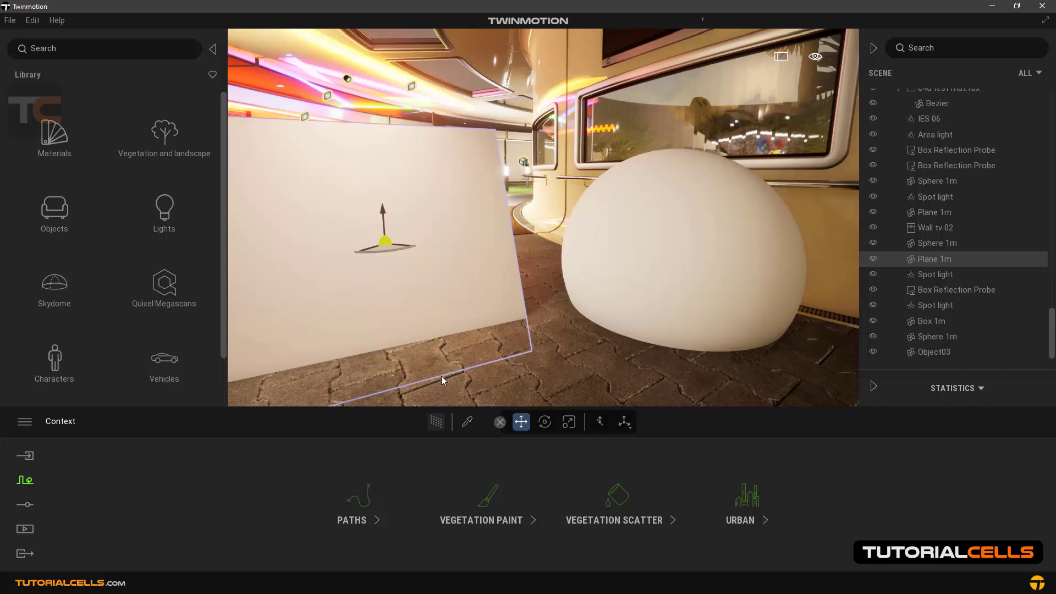
Pick the white plane's material and open its detailed bump settings
left_click(467, 422)
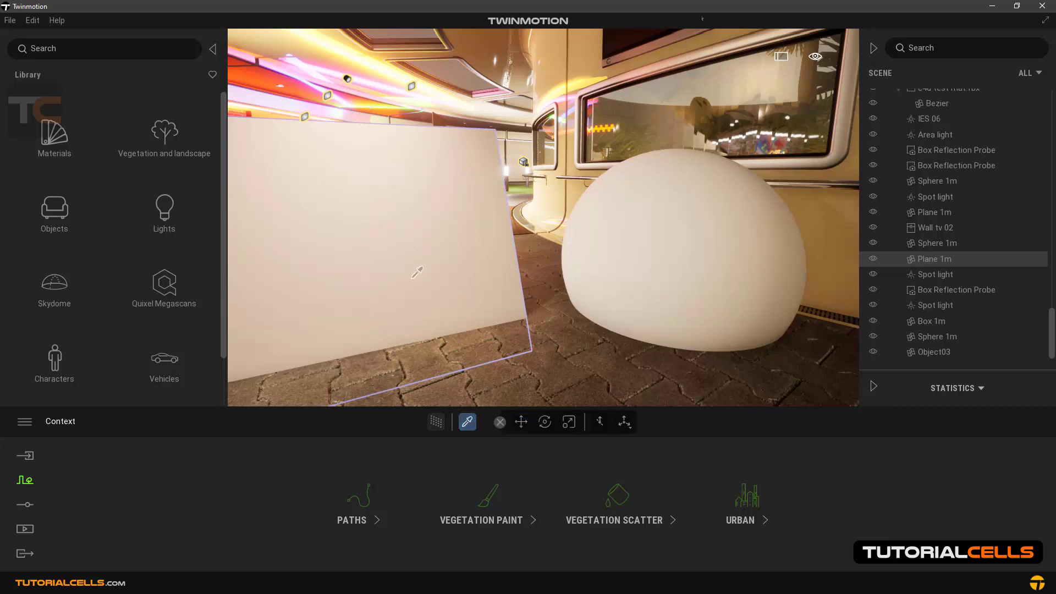
left_click(412, 257)
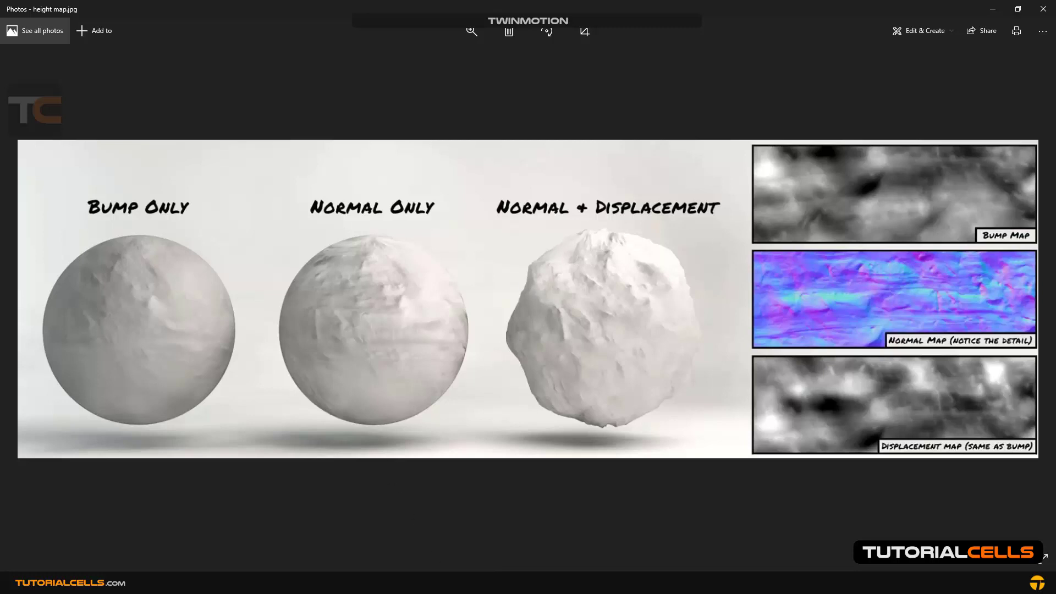
left_click(430, 525)
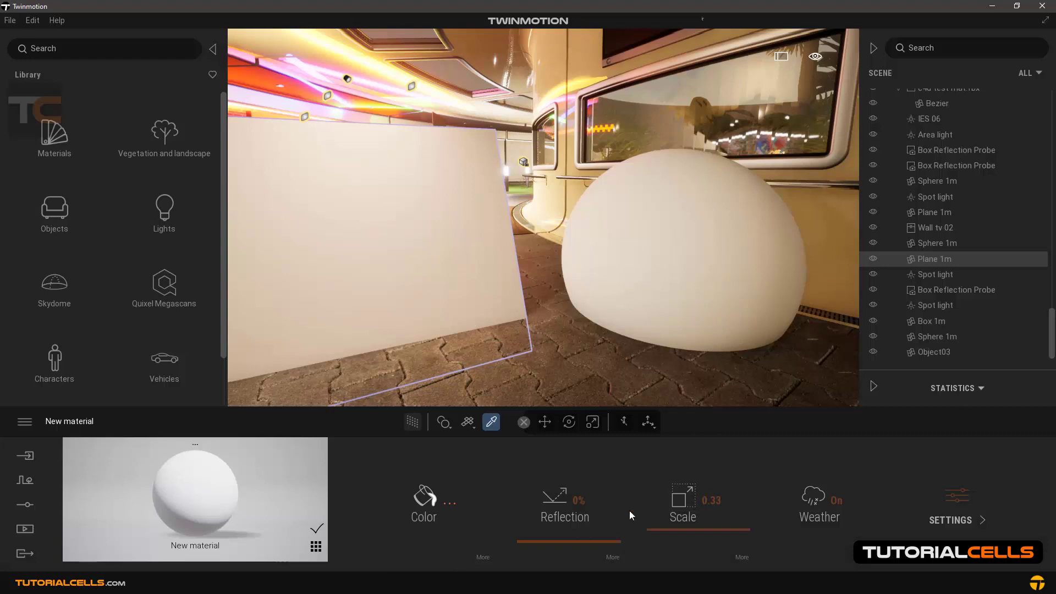
left_click(968, 503)
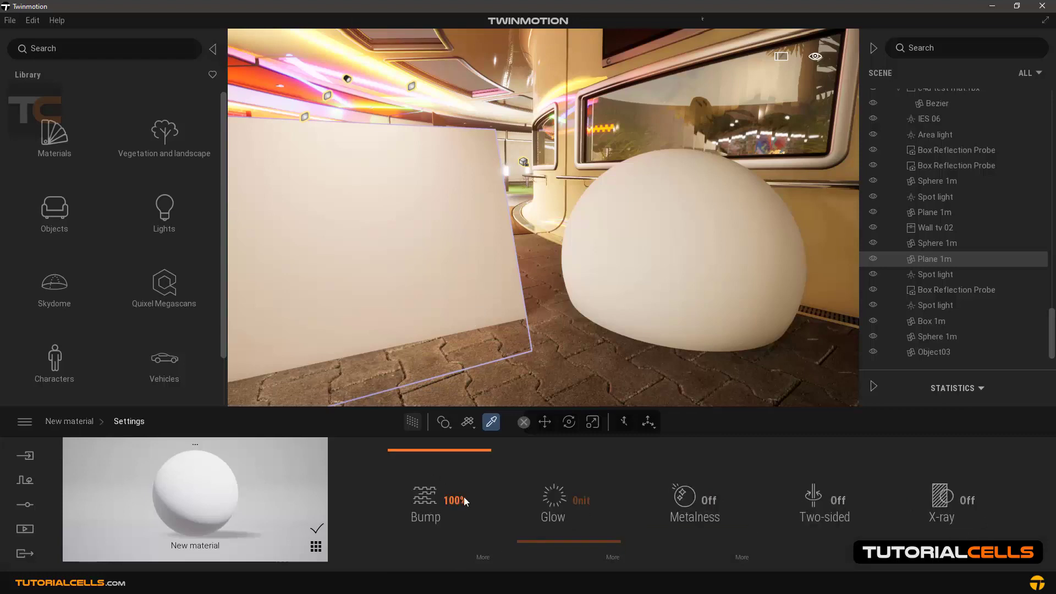
left_click(482, 556)
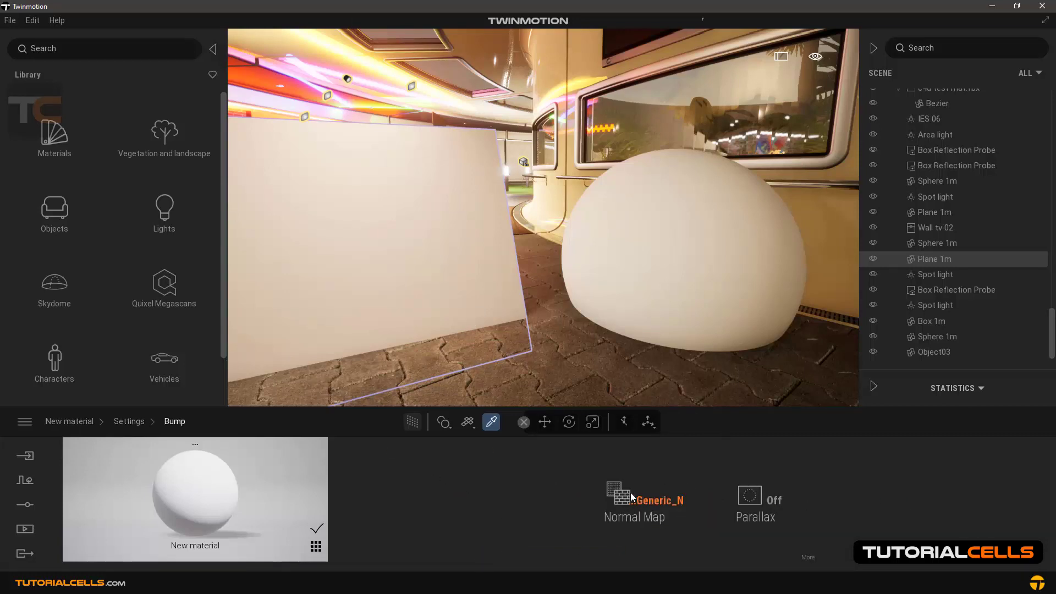
Load the image normal map 1 from the twinmotion project files folder as the plane material's normal map
right_click(649, 503)
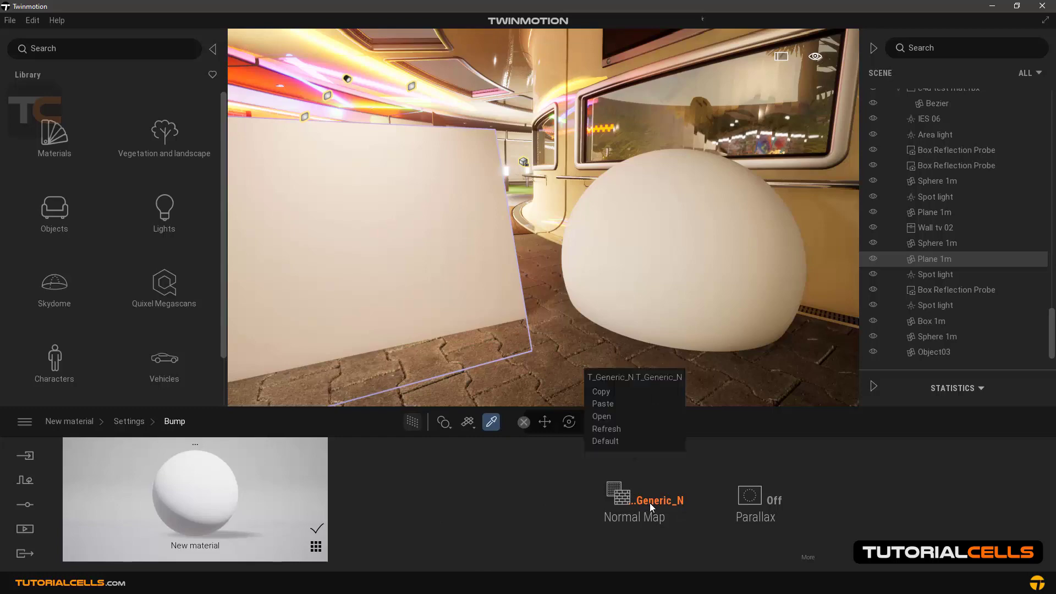
left_click(603, 416)
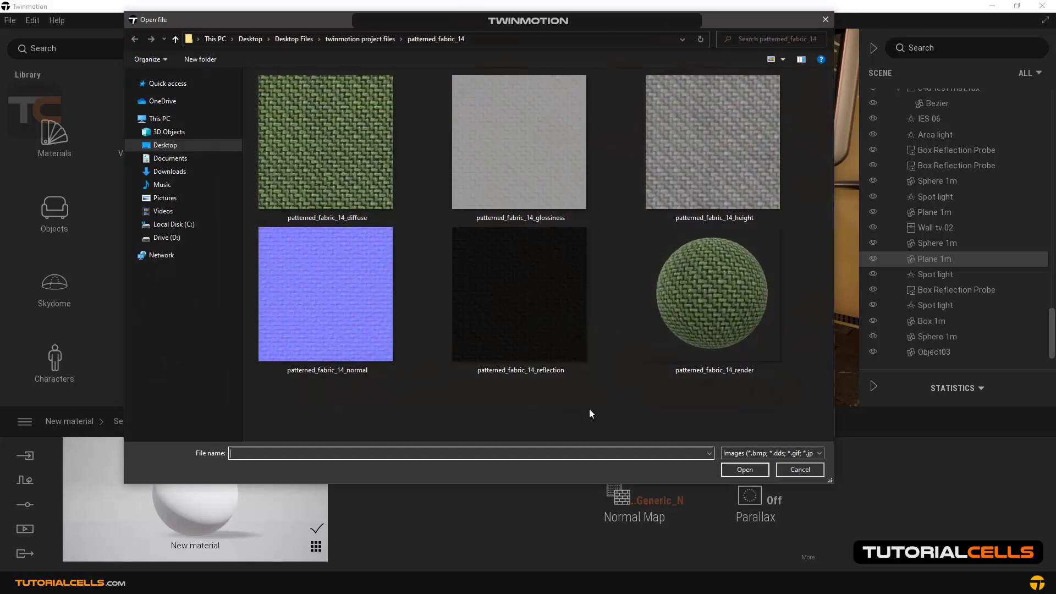
left_click(358, 38)
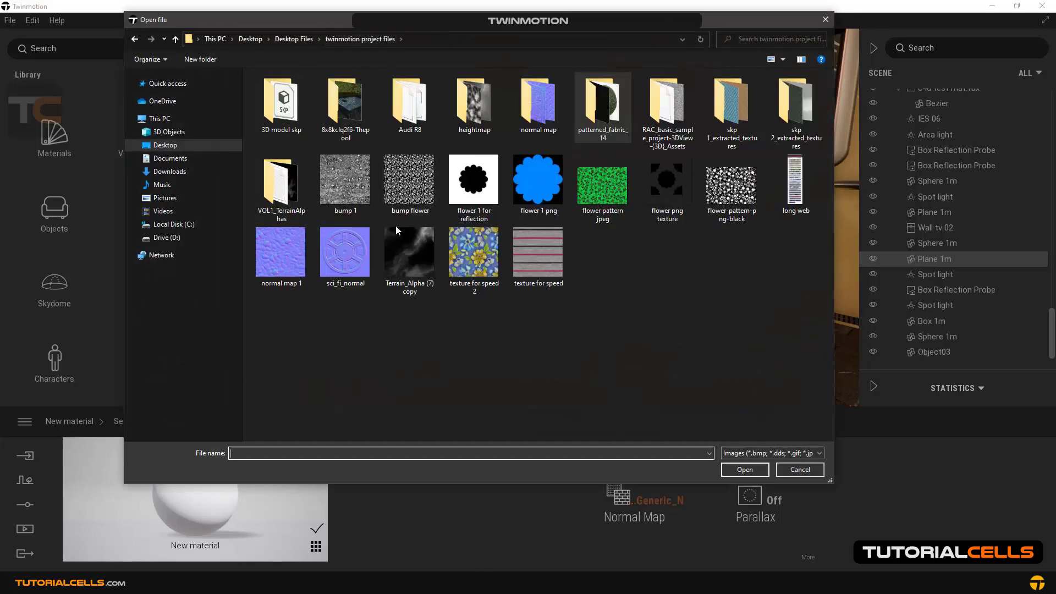
left_click(281, 253)
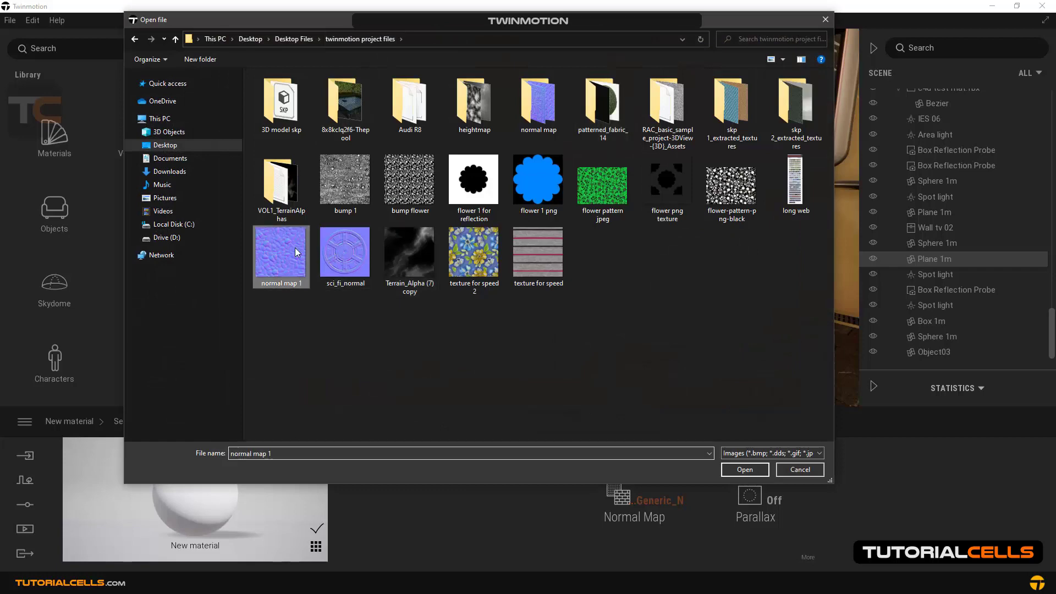
left_click(746, 473)
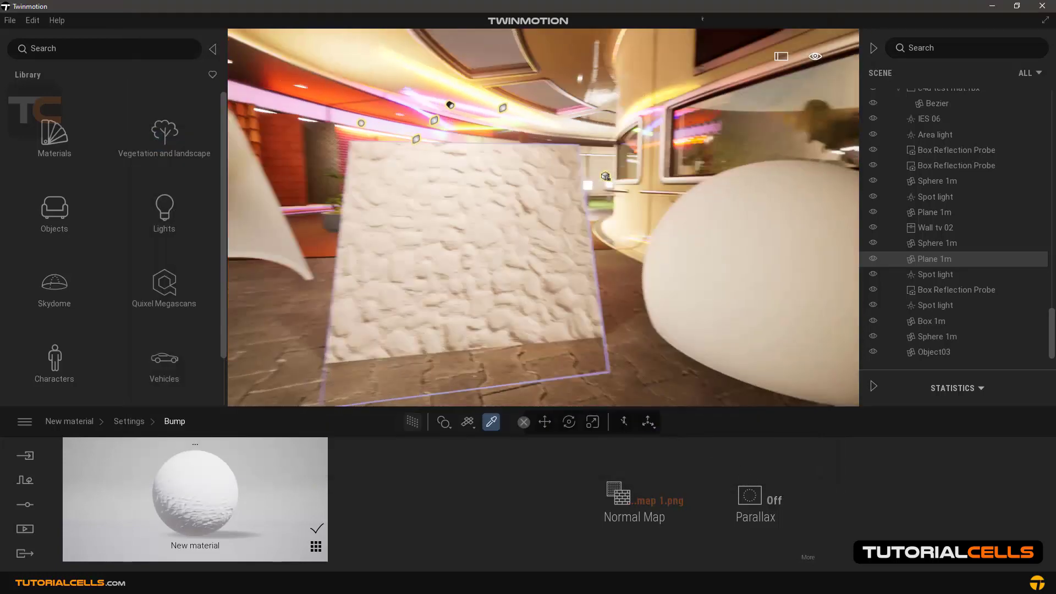
Turn the plane slightly about its vertical axis to check how the stone relief catches the light
left_click(544, 424)
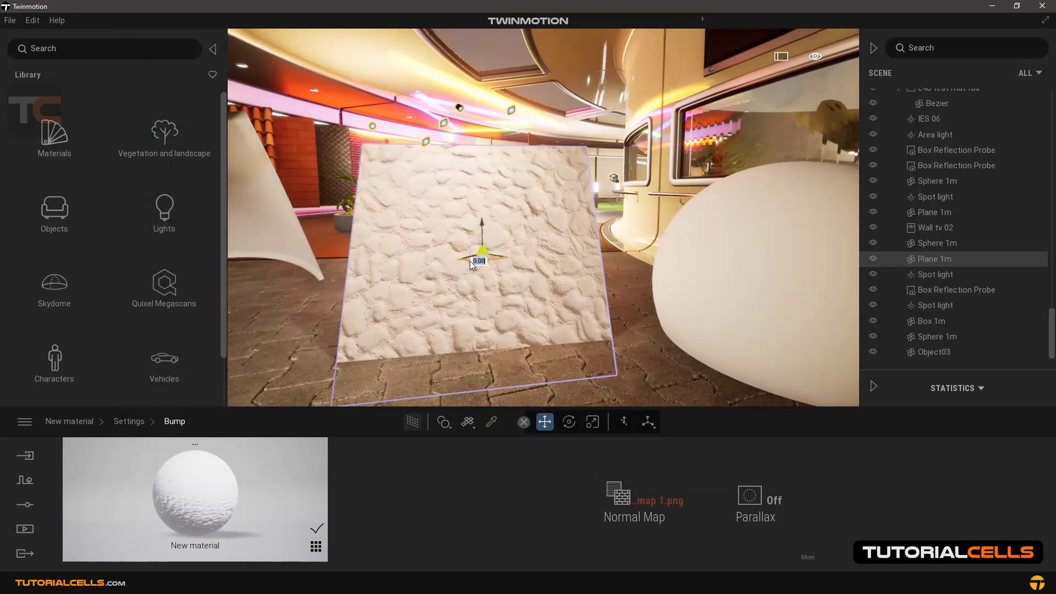
mouse_move(470, 261)
left_mouse_down()
mouse_move(490, 268)
mouse_move(464, 265)
mouse_move(472, 267)
left_mouse_up()
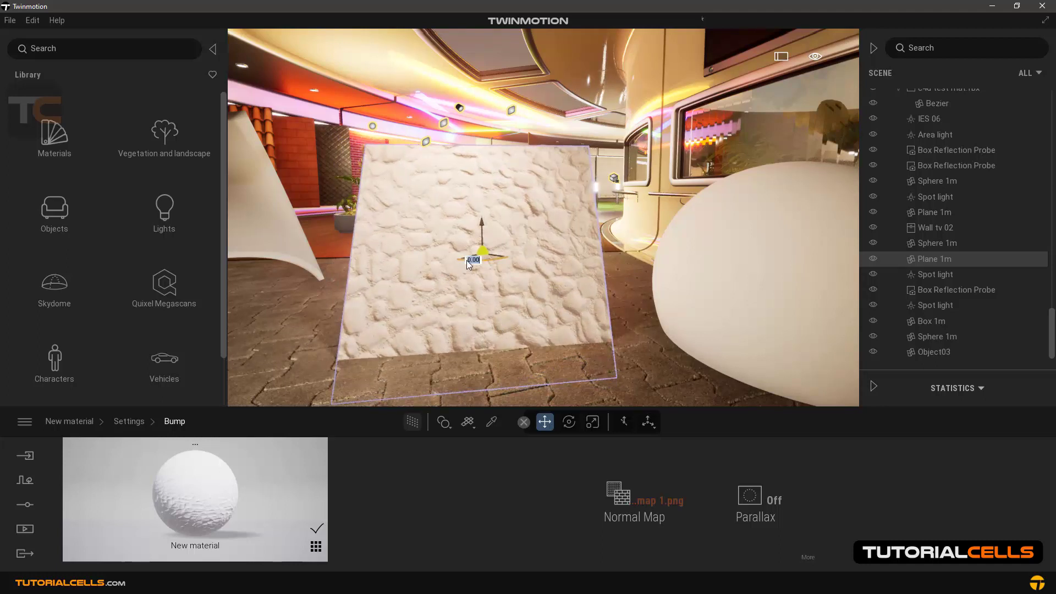
left_click_drag(467, 259, 527, 310)
right_click_drag(528, 310, 567, 309)
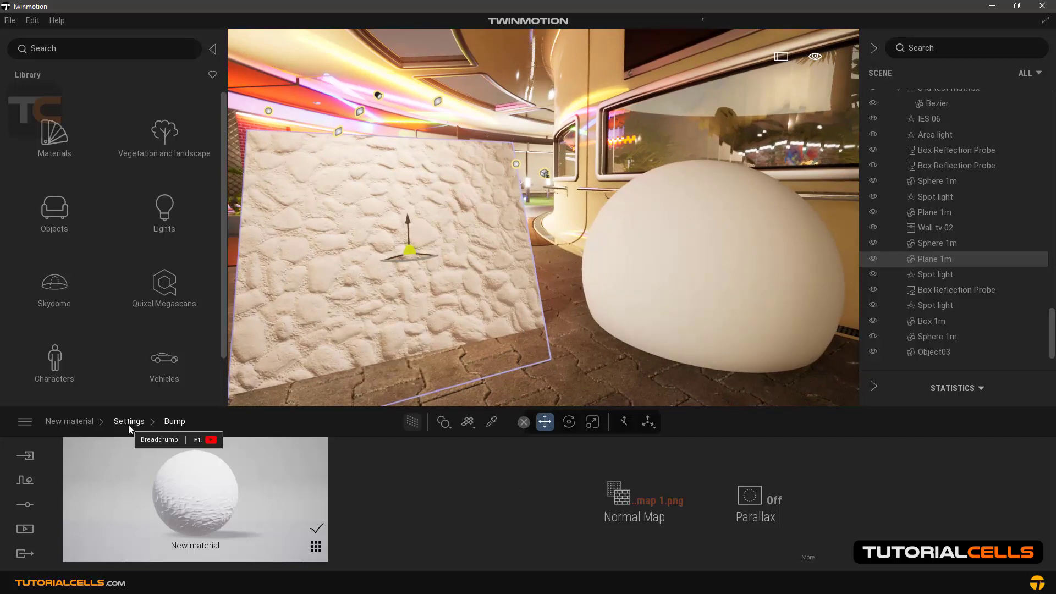
Pick the white sphere's my mat 2 material and open its detailed bump settings
left_click(491, 422)
left_click(687, 295)
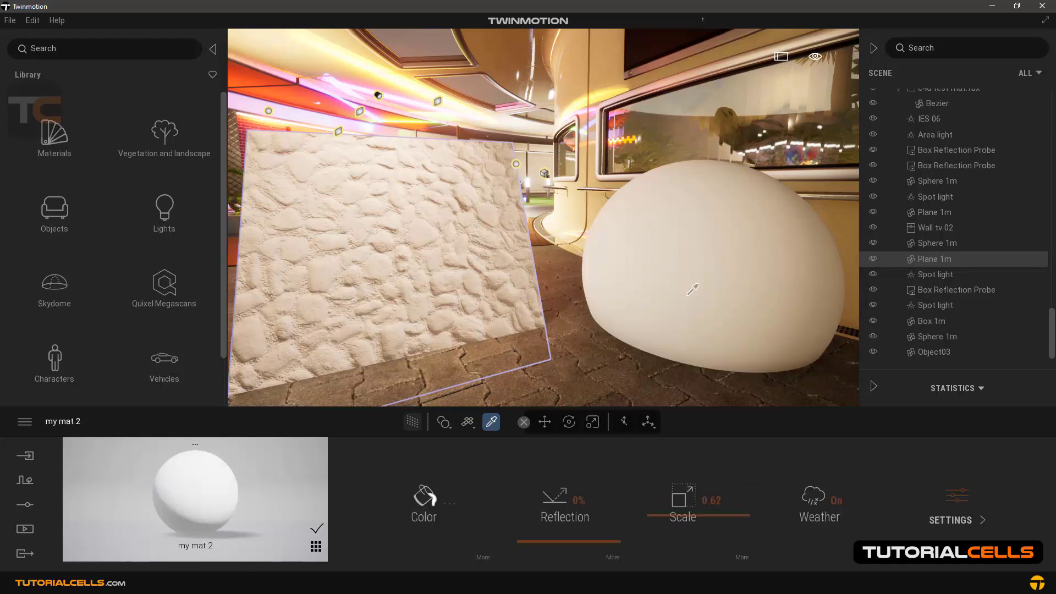
left_click(950, 498)
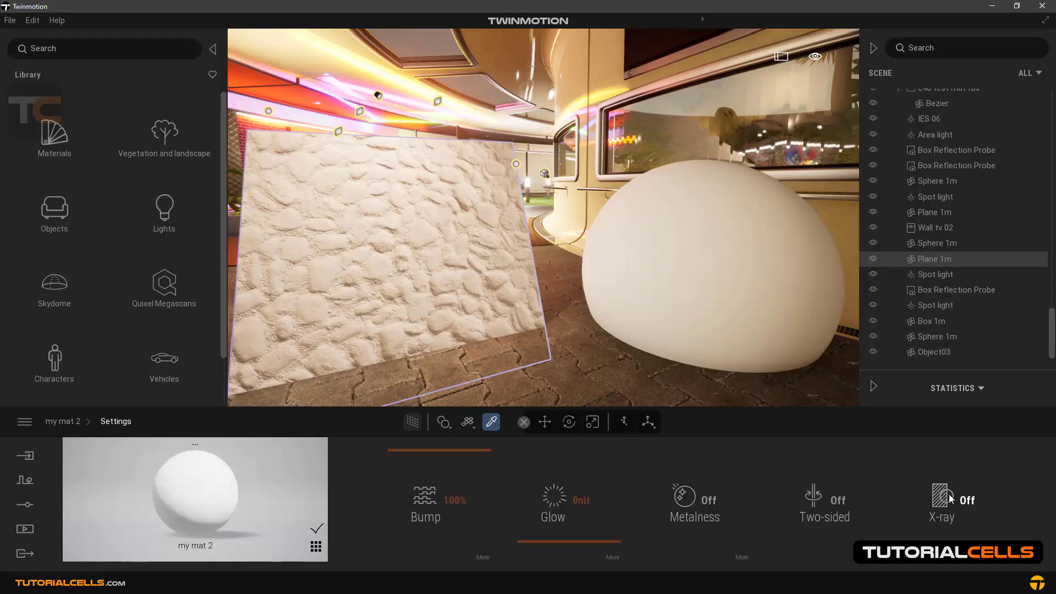
left_click(483, 557)
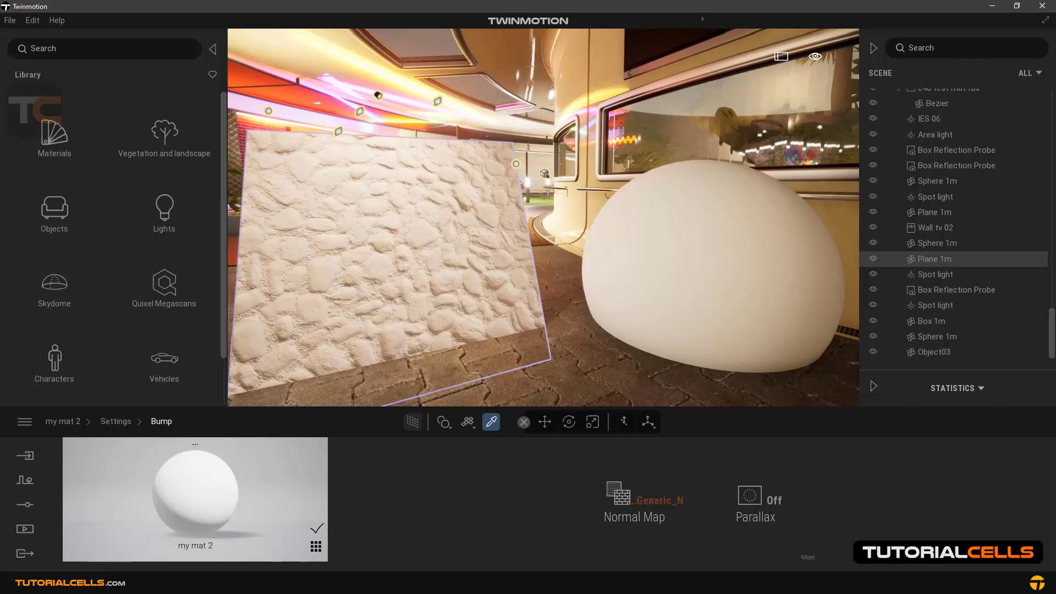
Load patterned_fabric_14_normal from the patterned_fabric_14 folder as the sphere material's normal map
key("Right")
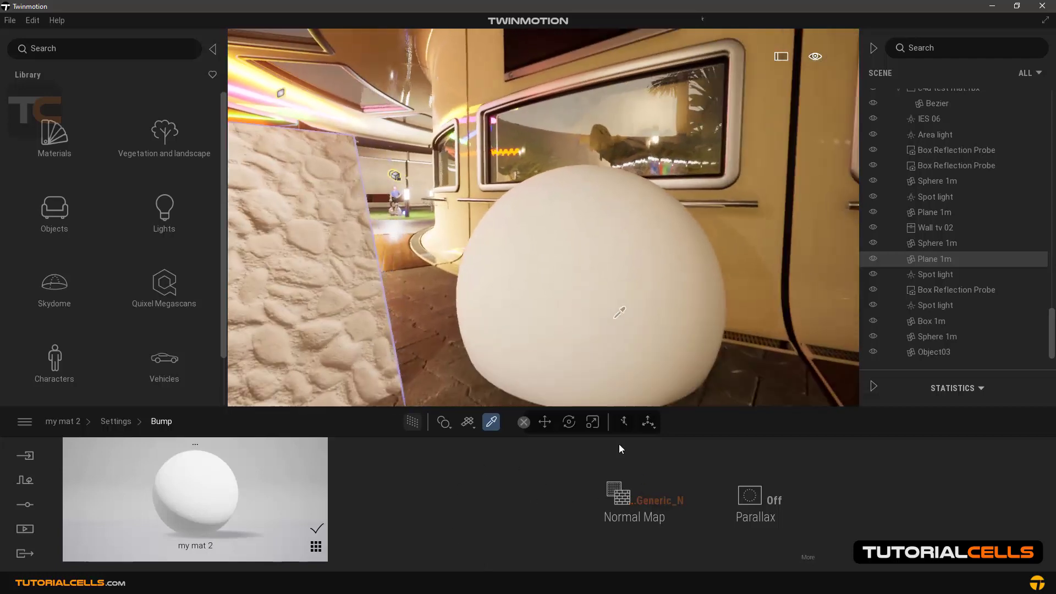
right_click(647, 501)
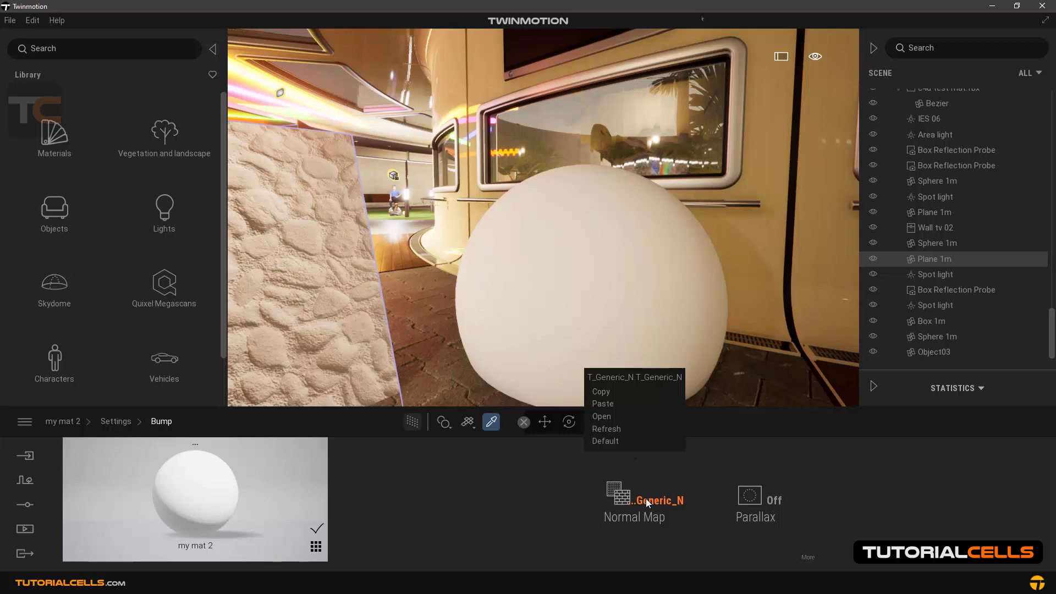
left_click(602, 417)
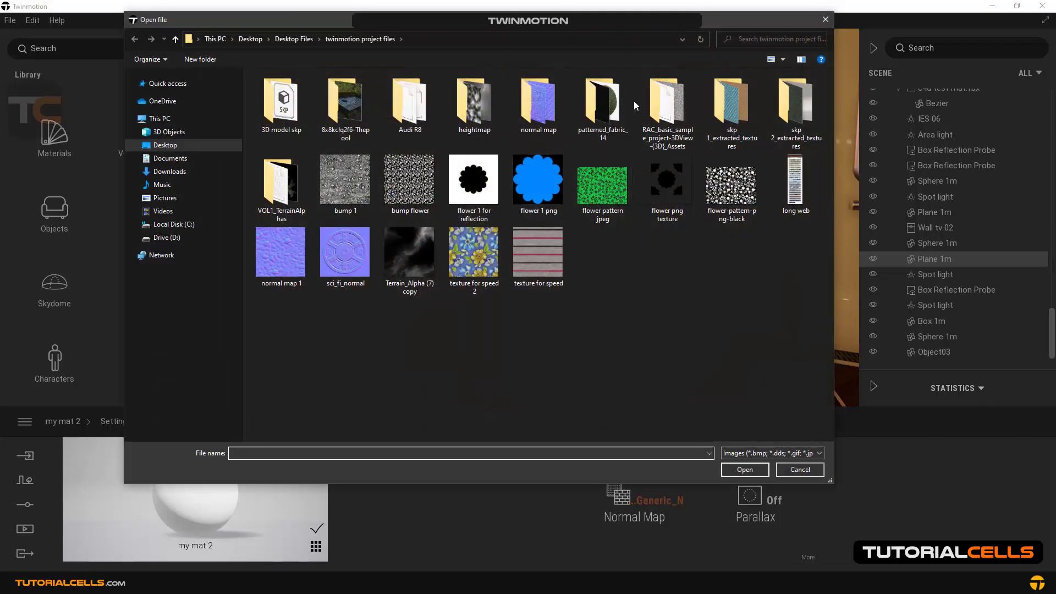
left_click_drag(553, 27, 577, 71)
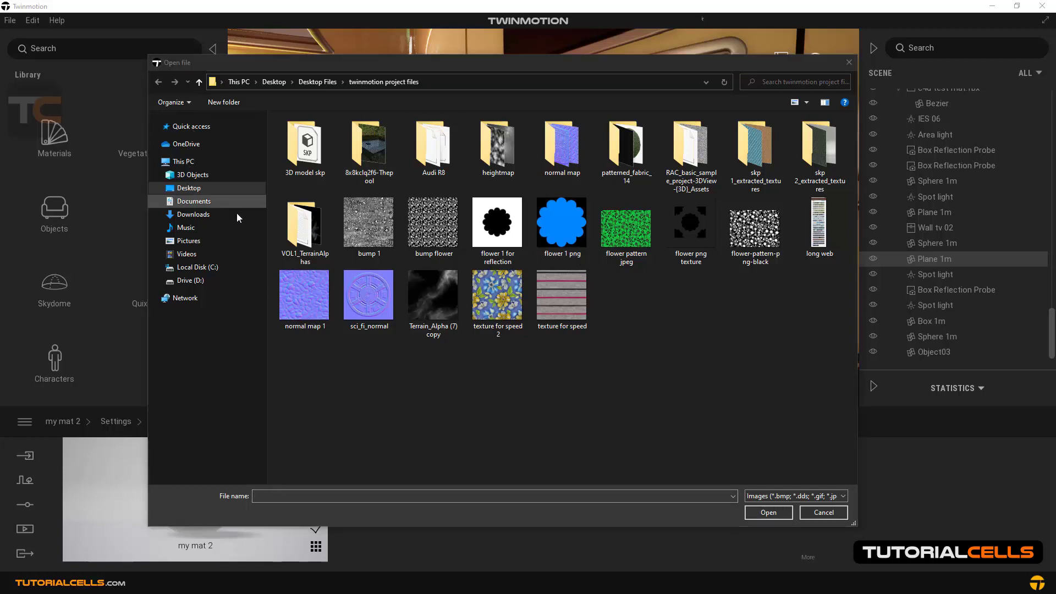
double_click(623, 146)
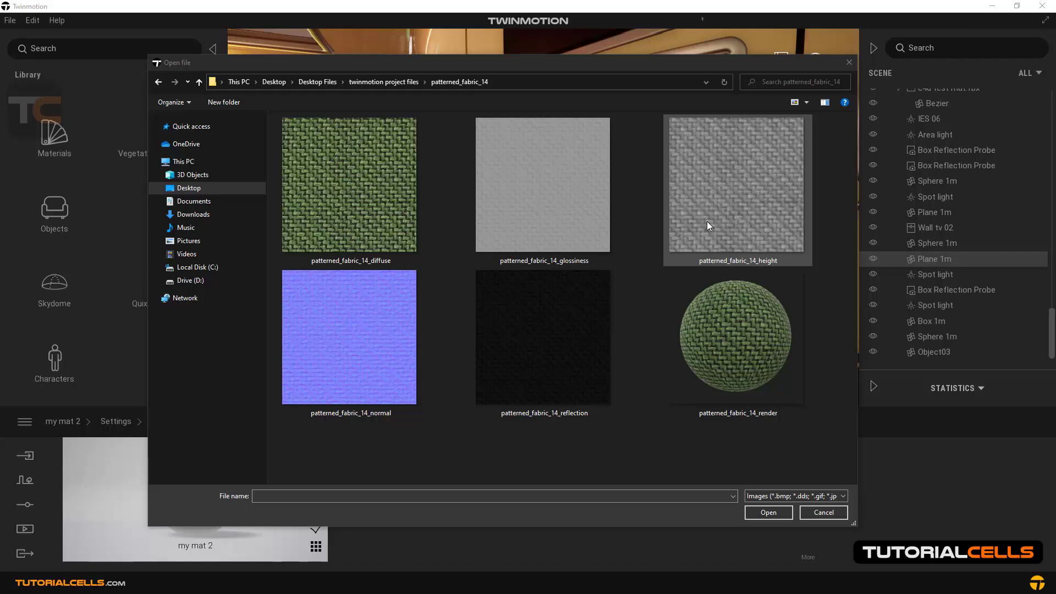
left_click(403, 279)
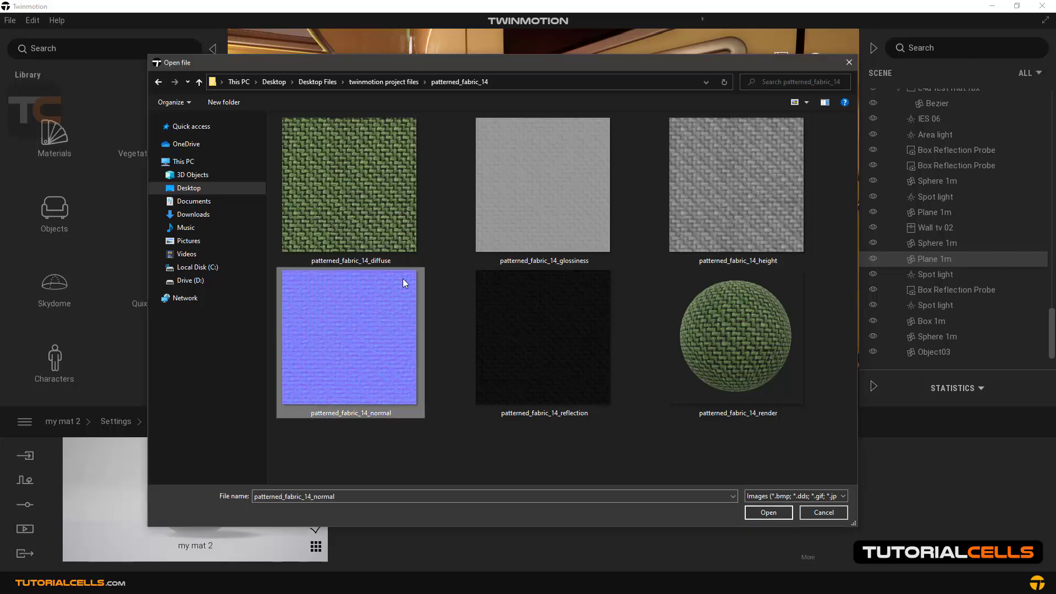
left_click(752, 514)
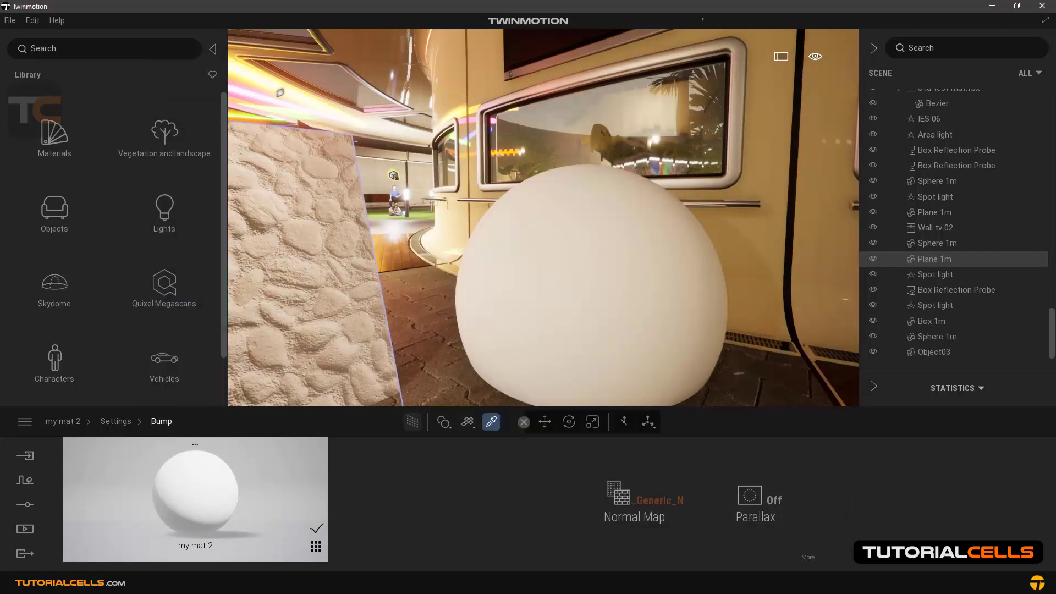
mouse_move(562, 282)
right_mouse_down()
mouse_move(572, 283)
mouse_move(562, 283)
right_mouse_up()
scroll(572, 278, "up", 3)
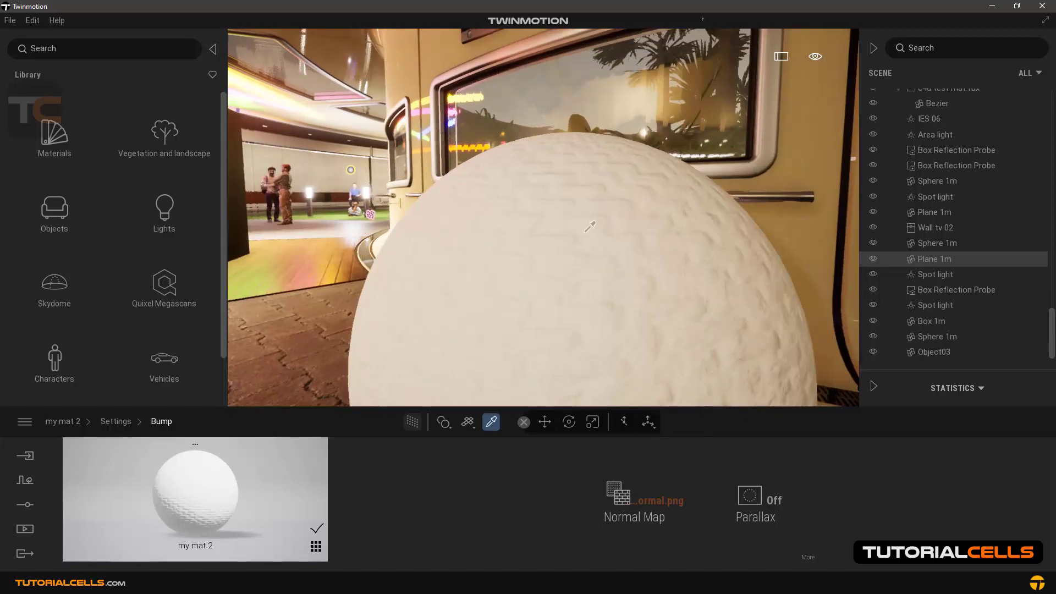
Load patterned_fabric_14_diffuse as the color texture of the my mat 2 material
left_click(545, 422)
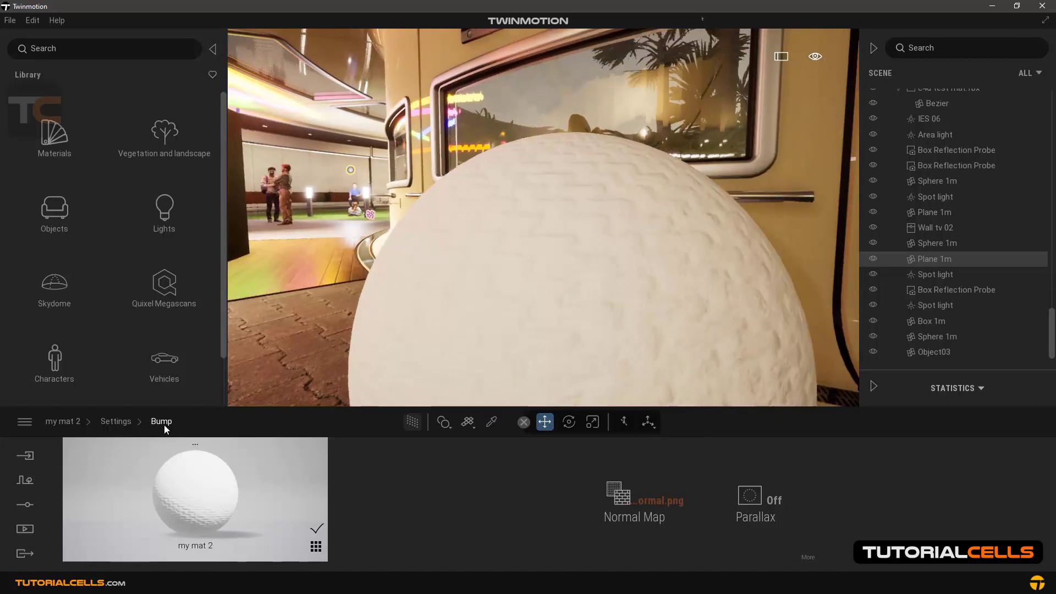
left_click(68, 424)
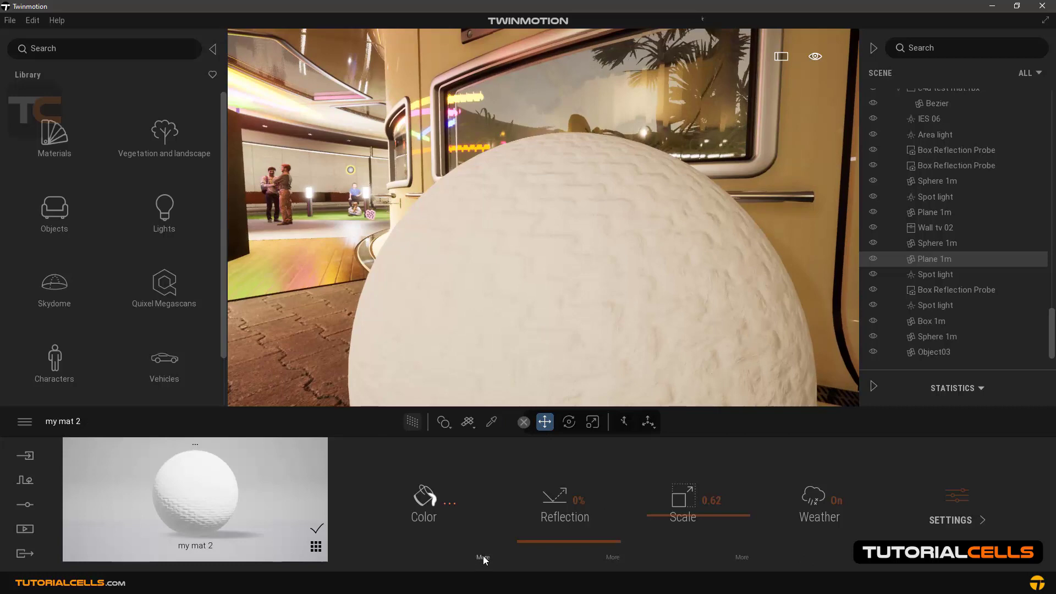
left_click(477, 499)
right_click(478, 500)
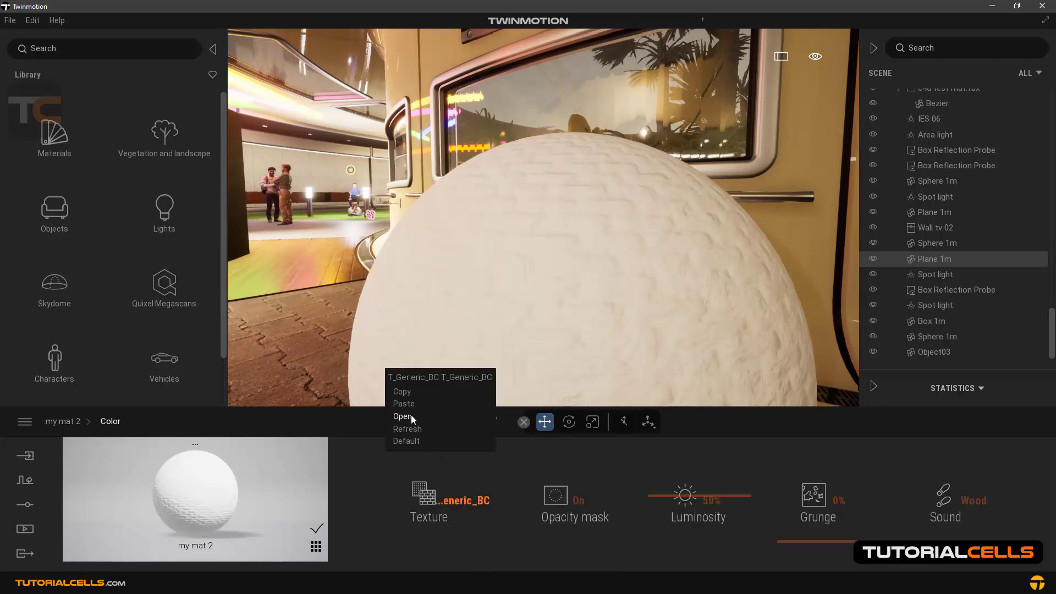
left_click(411, 416)
left_click(364, 201)
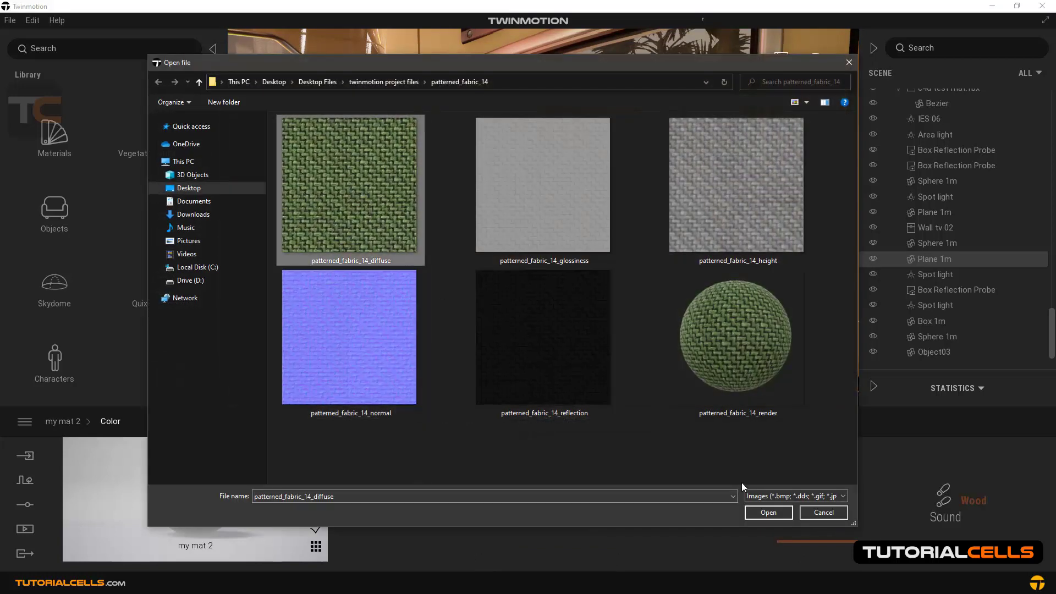
left_click(761, 517)
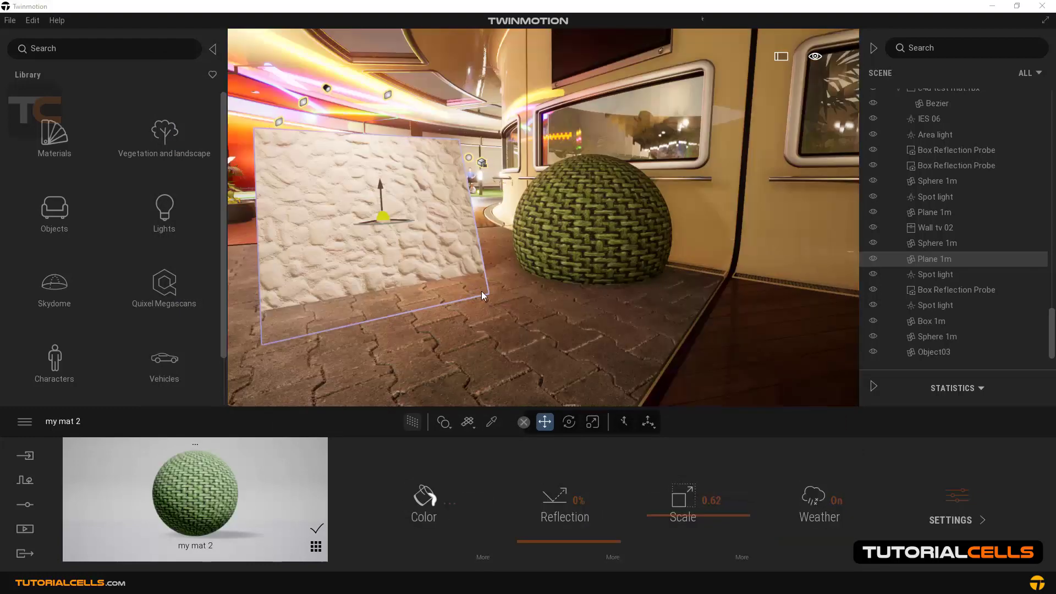
Pick the Grassy ground material from the ground area and open its bump settings to examine the normal map and parallax options
left_click_drag(498, 289, 495, 319)
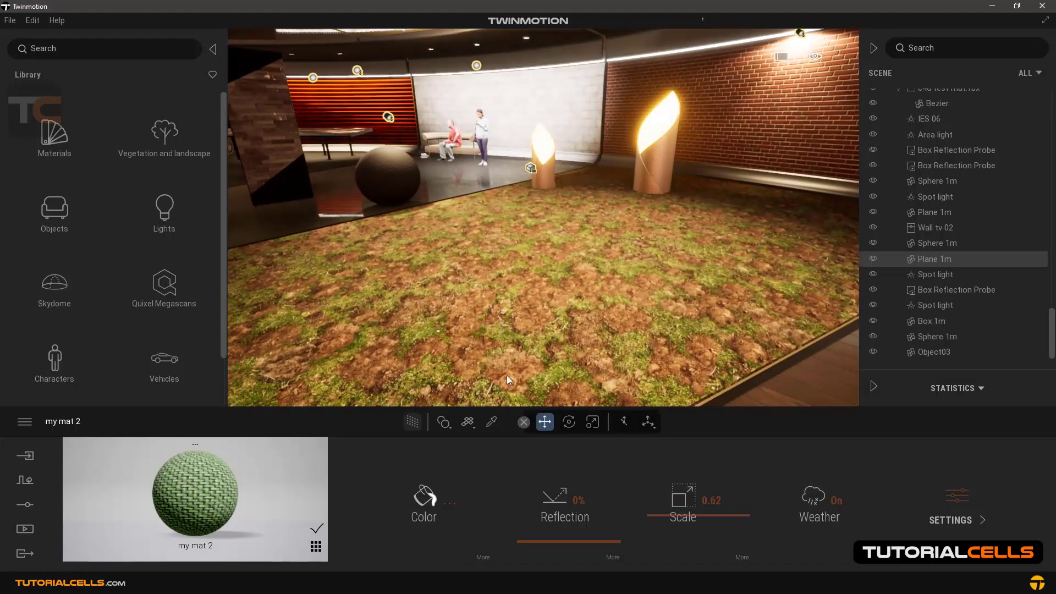
left_click(492, 422)
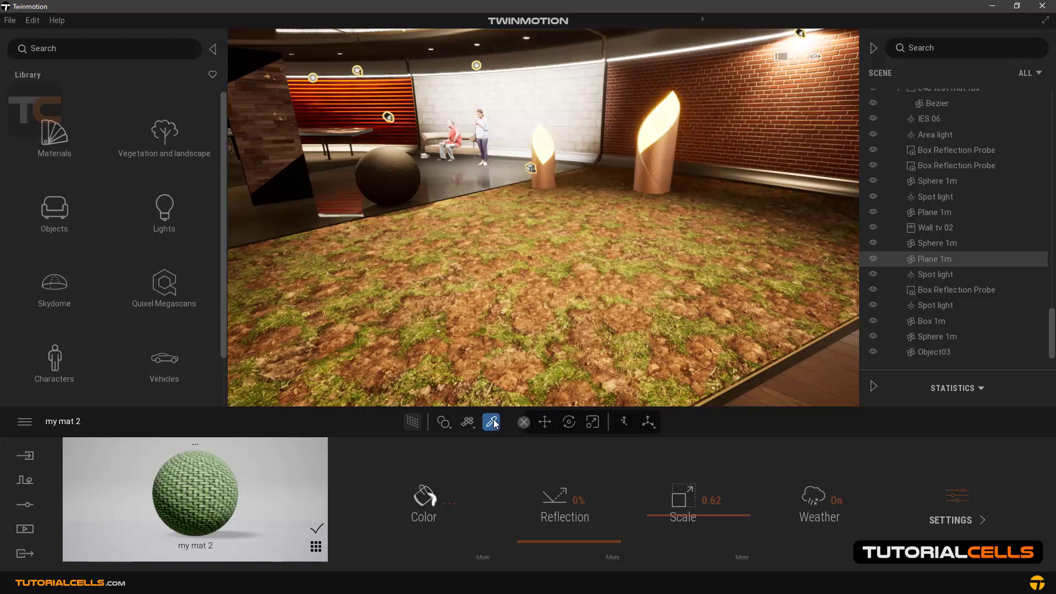
left_click(495, 333)
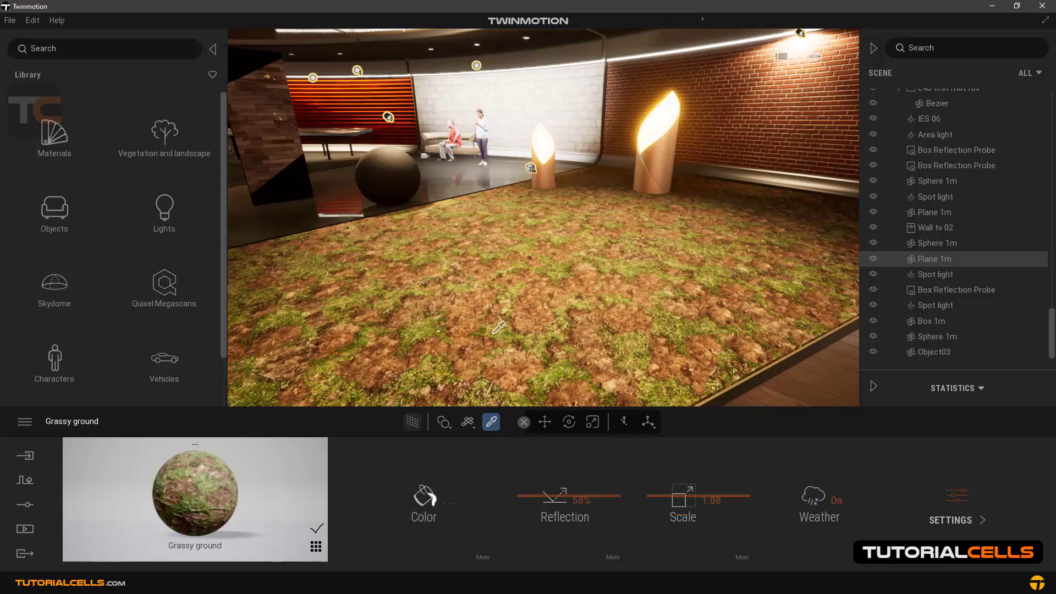
left_click(956, 496)
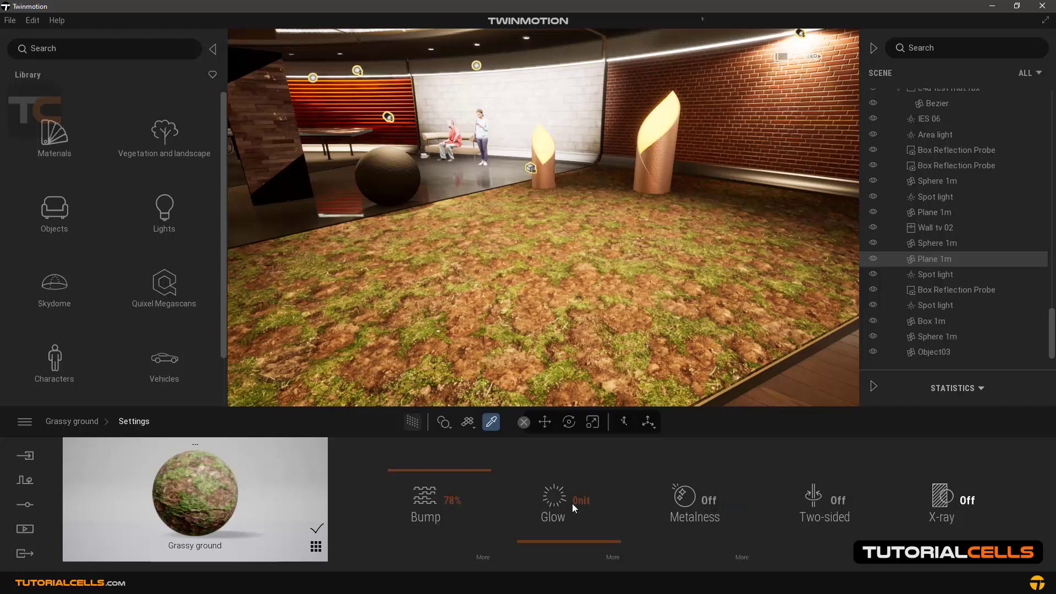
left_click(481, 557)
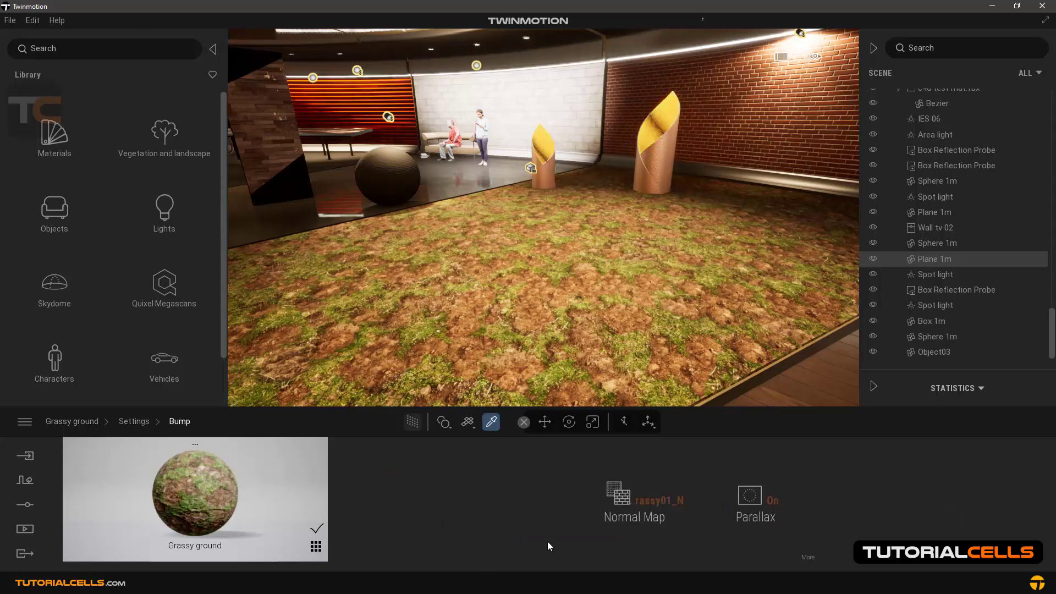
mouse_move(638, 498)
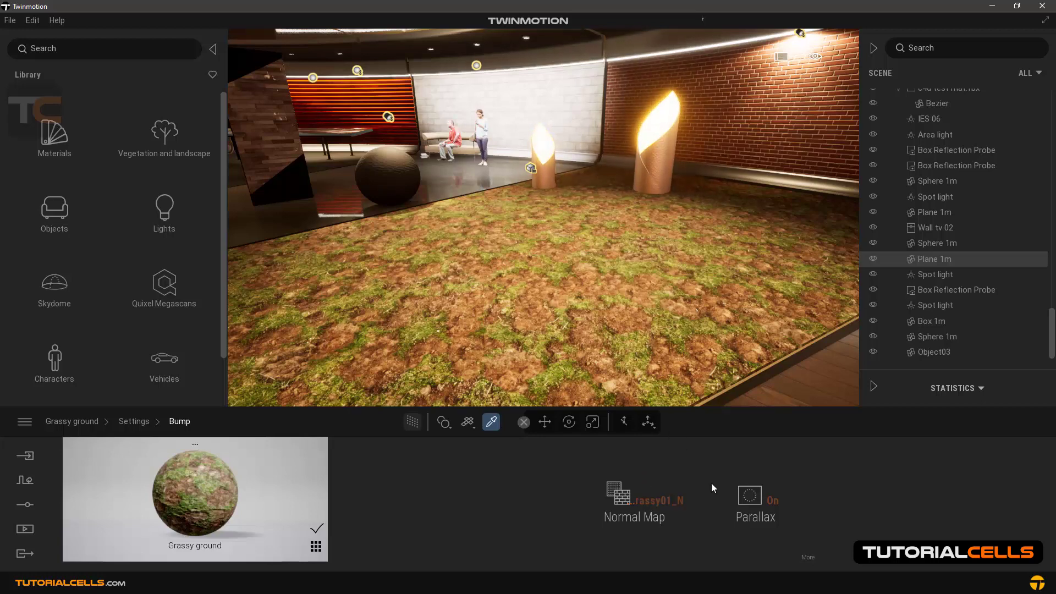
Compare the Grassy ground with parallax off and on, leave it on, and preview the height map in the detailed parallax settings
left_click(770, 502)
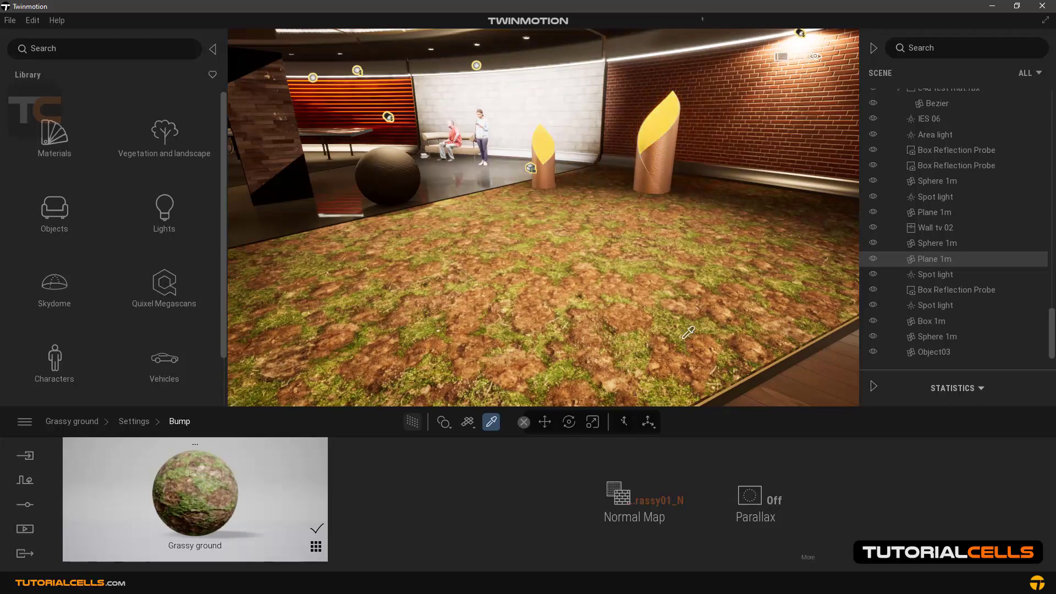
left_click(765, 499)
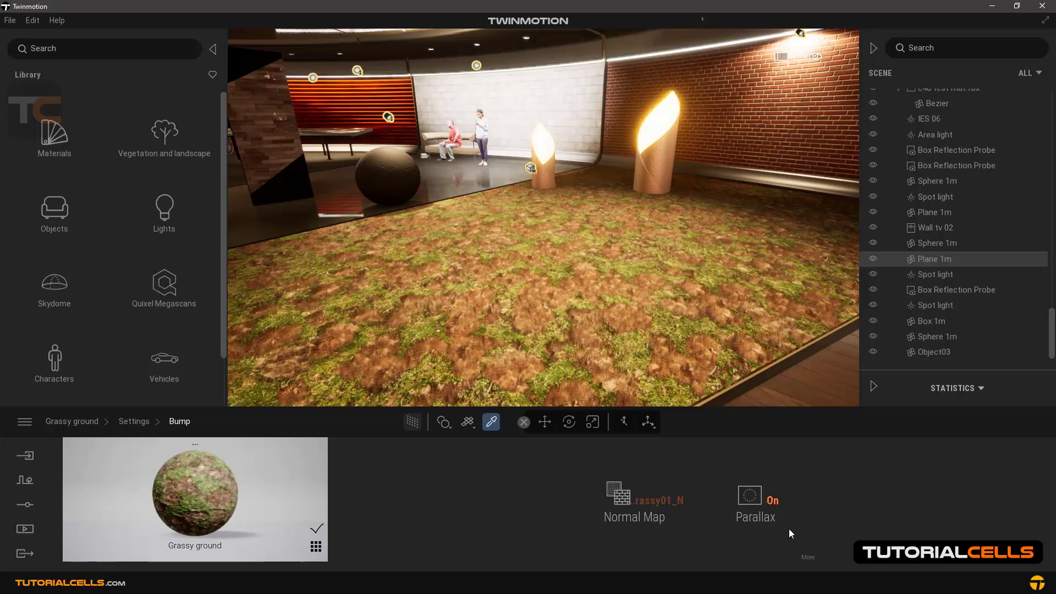
left_click(805, 554)
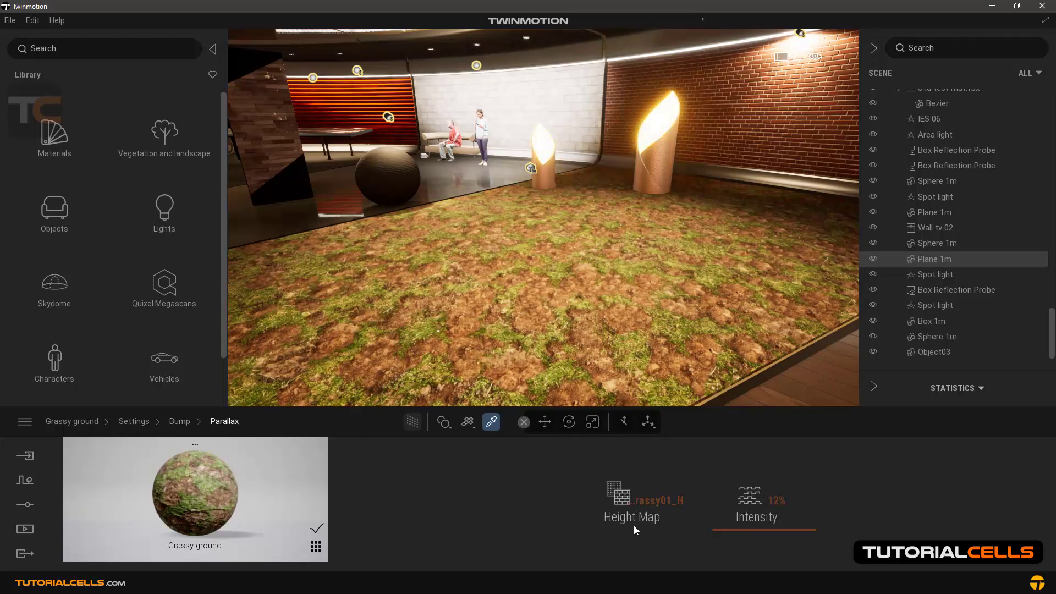
left_click(645, 504)
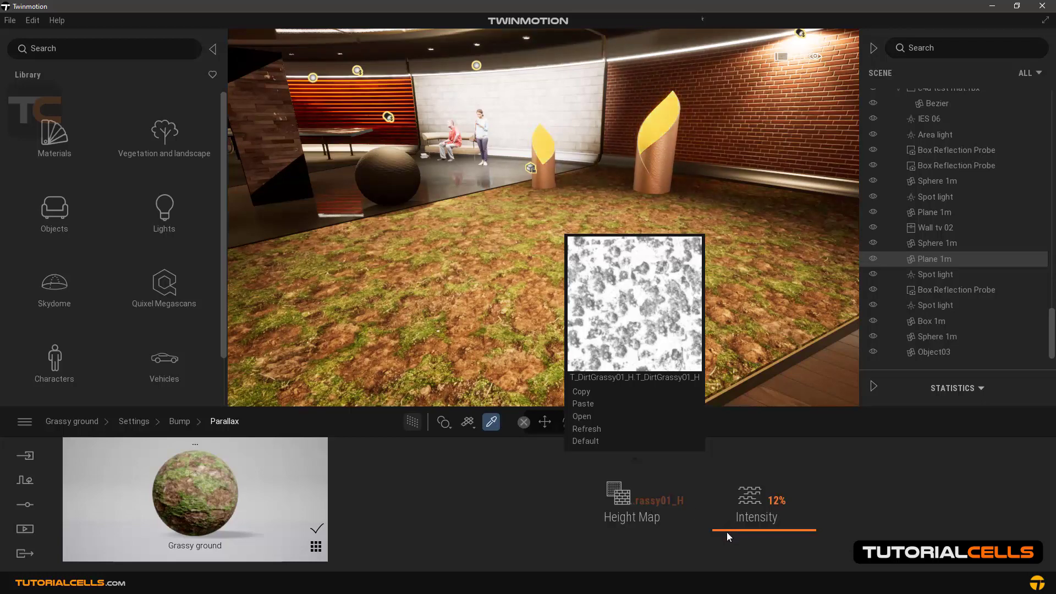
Raise the Grassy ground's parallax intensity to 24% and switch from the material picker to the Move tool
left_click_drag(727, 533, 744, 520)
left_click(680, 474)
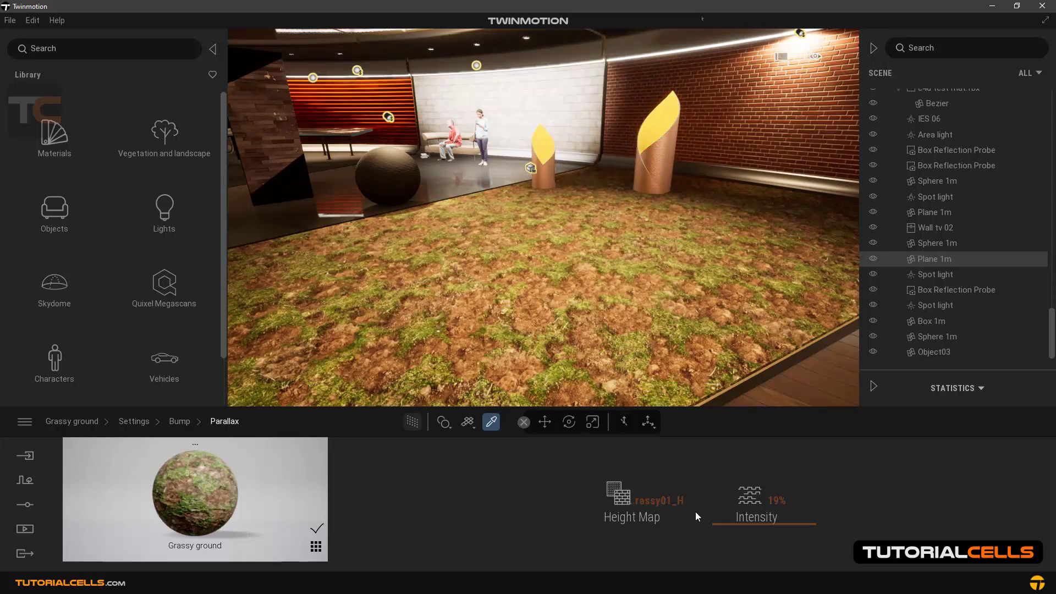
left_click_drag(716, 524, 715, 477)
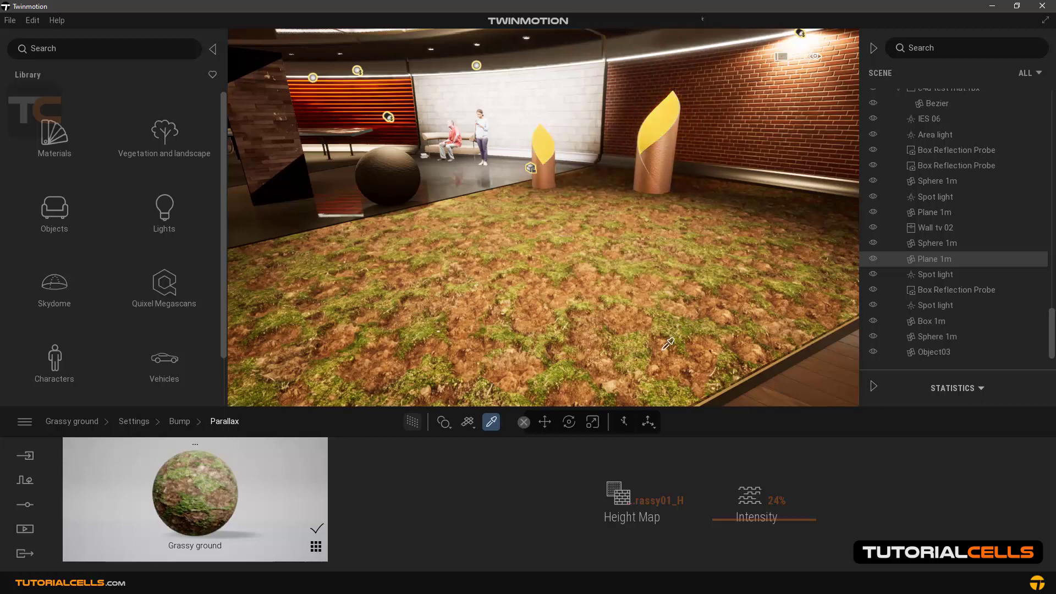
left_click(545, 422)
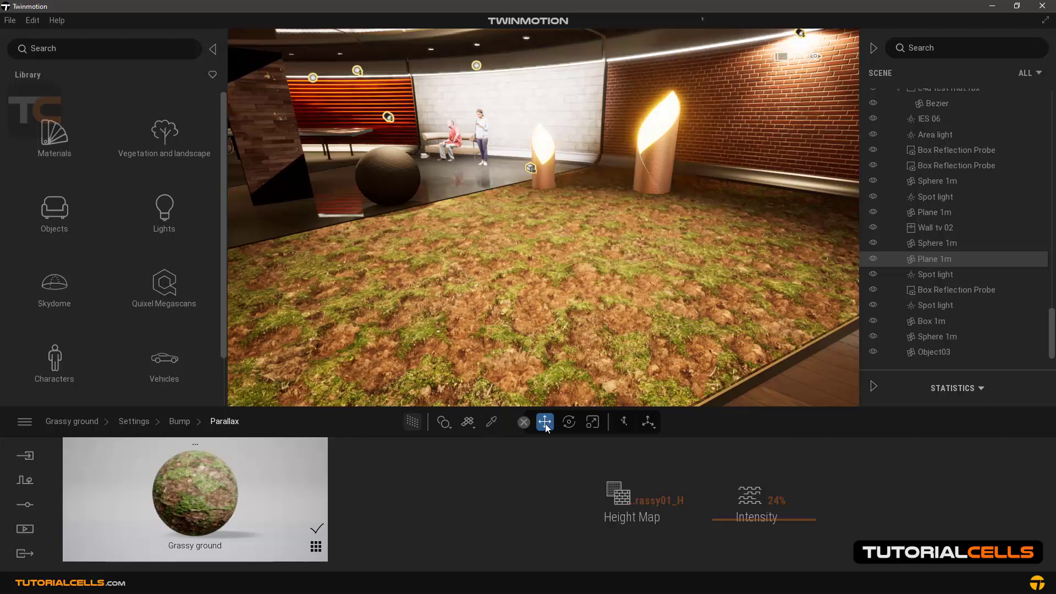
Return to the bump settings, compare the ground with parallax off and on at 24% intensity, and reopen the parallax settings
left_click(187, 422)
left_click(770, 504)
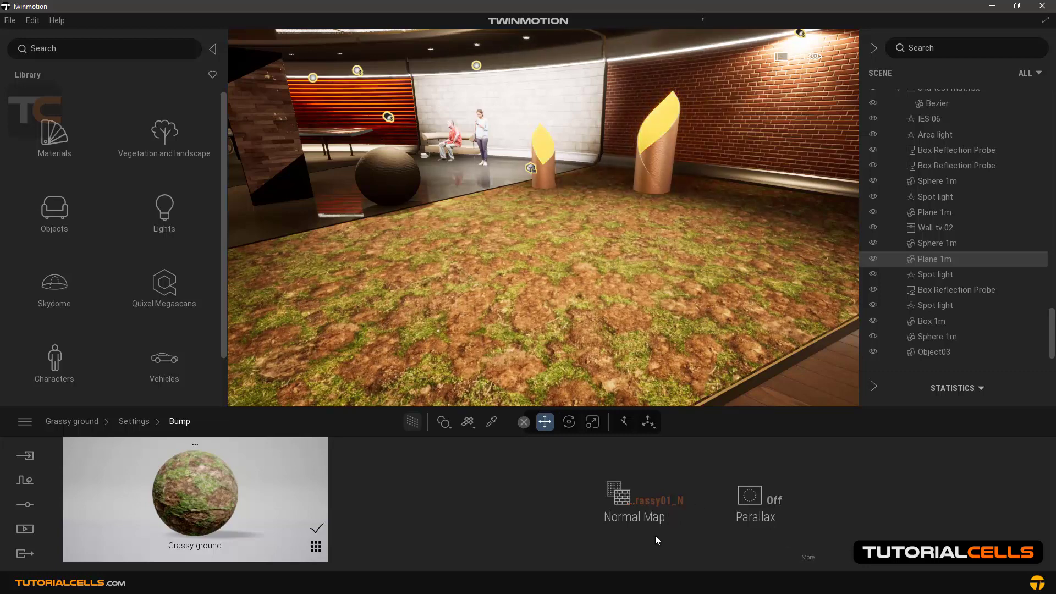
left_click(774, 501)
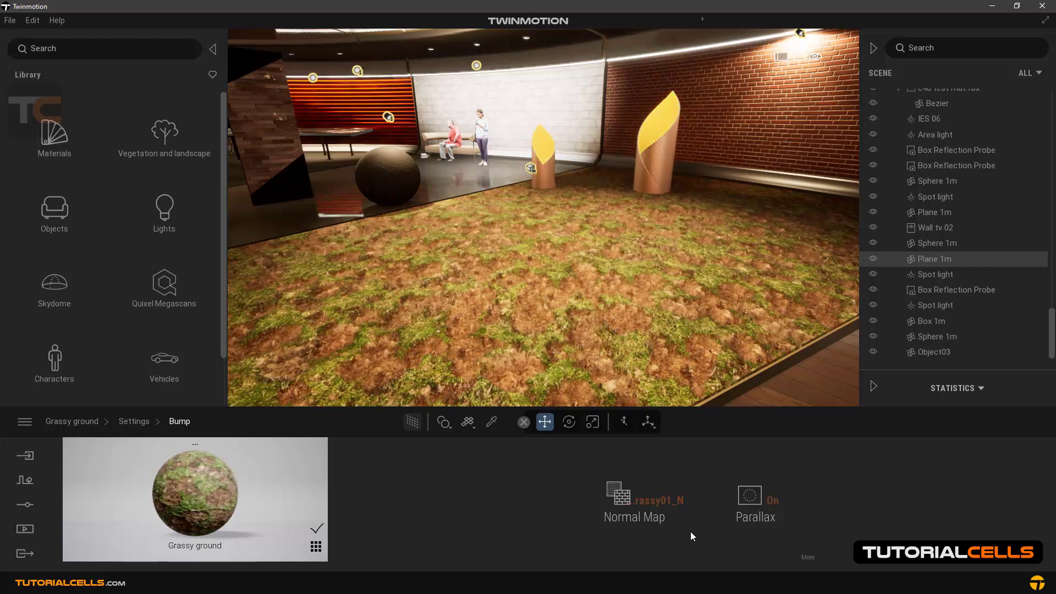
left_click(740, 501)
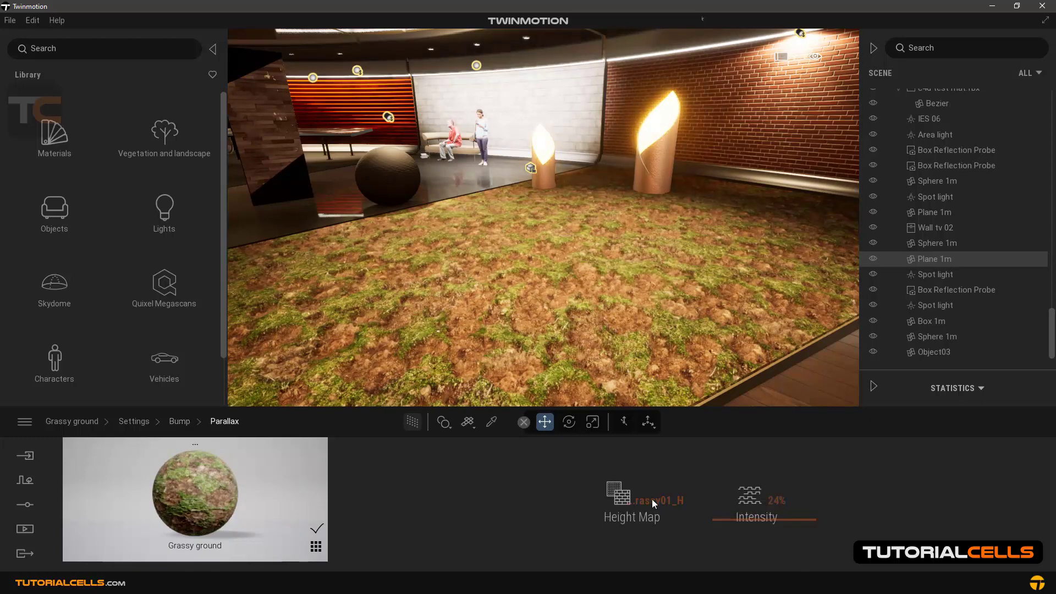